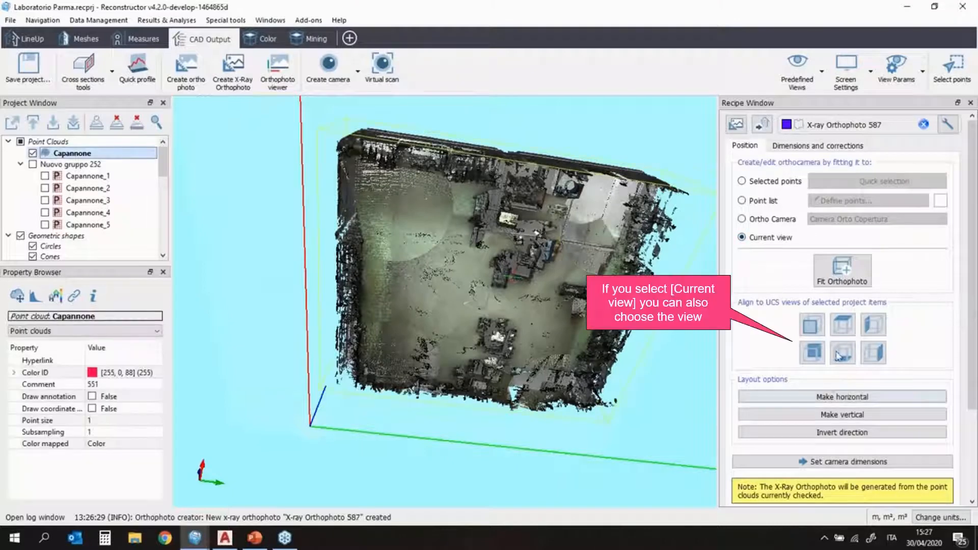
# Align the X-ray orthocamera to the bottom view of the Capannone cloud and invert its direction
pyautogui.click(843, 354)
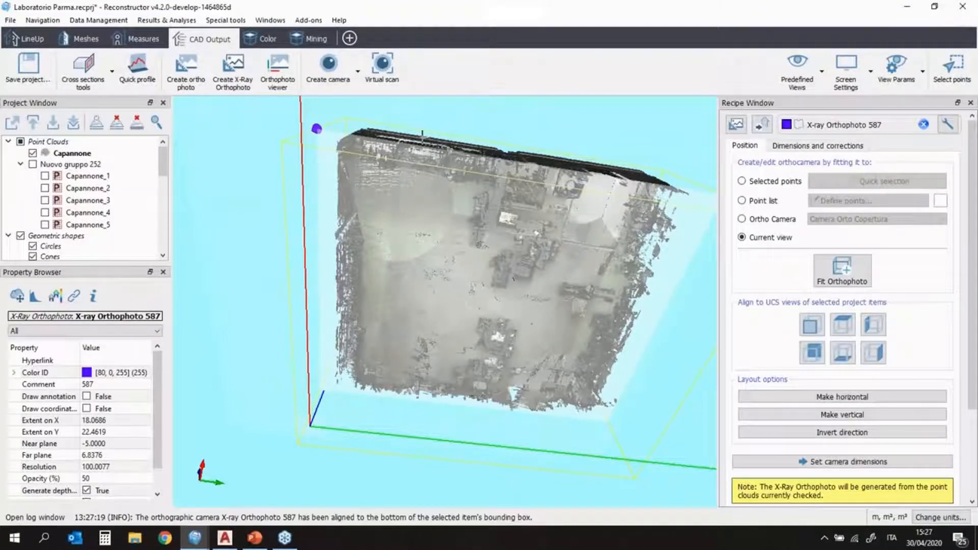
pyautogui.moveTo(317, 142); pyautogui.dragTo(321, 124)
pyautogui.moveTo(535, 275); pyautogui.dragTo(478, 319, button='middle')
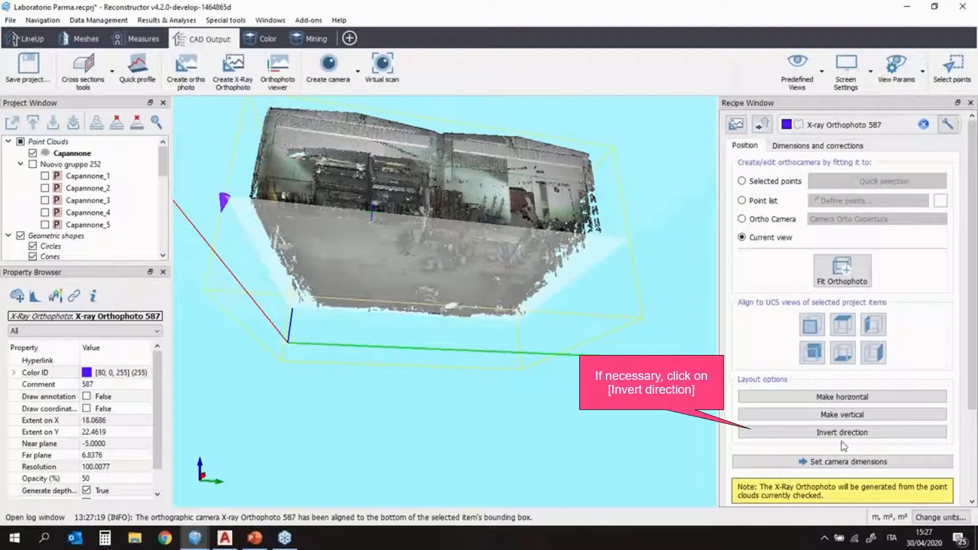
pyautogui.click(857, 434)
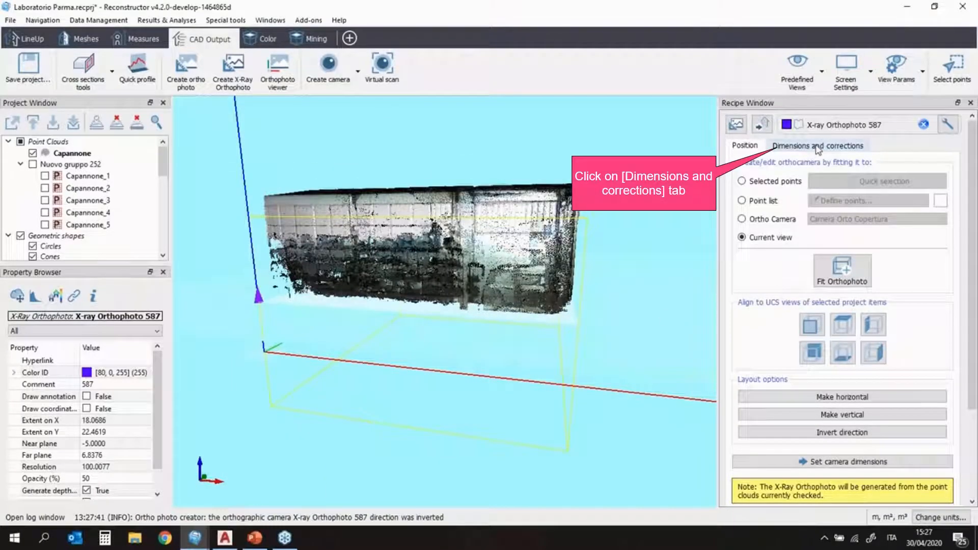
# Enlarge the orthocamera to a width of 21.0686 m and a height of 24.4619 m so it encloses the building
pyautogui.click(818, 148)
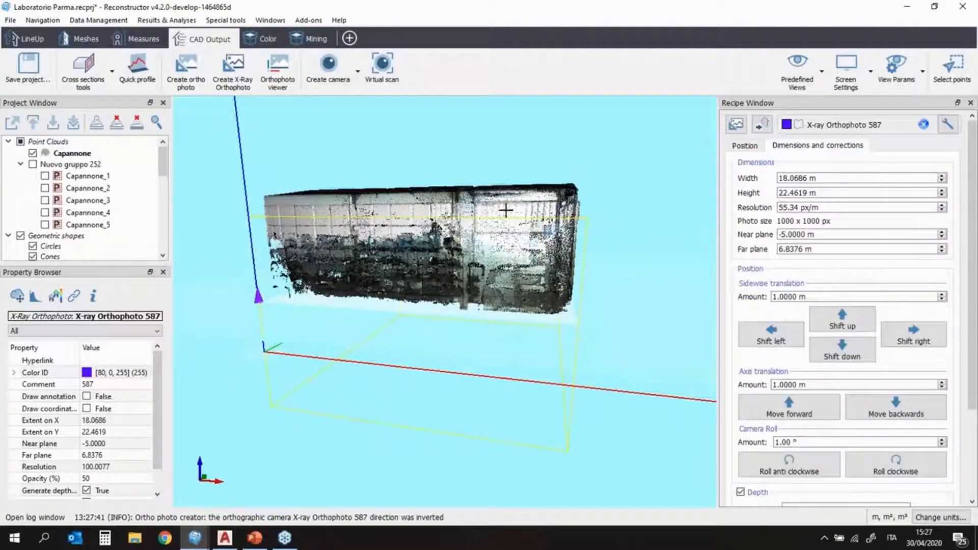
pyautogui.moveTo(507, 210); pyautogui.dragTo(498, 342)
pyautogui.scroll(-3, 497, 158)
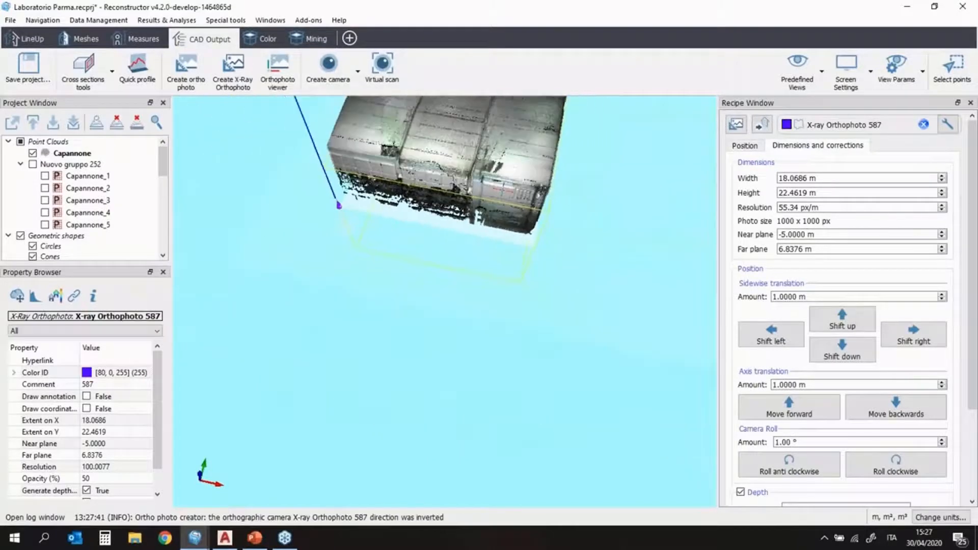
pyautogui.moveTo(497, 158); pyautogui.dragTo(485, 309, button='middle')
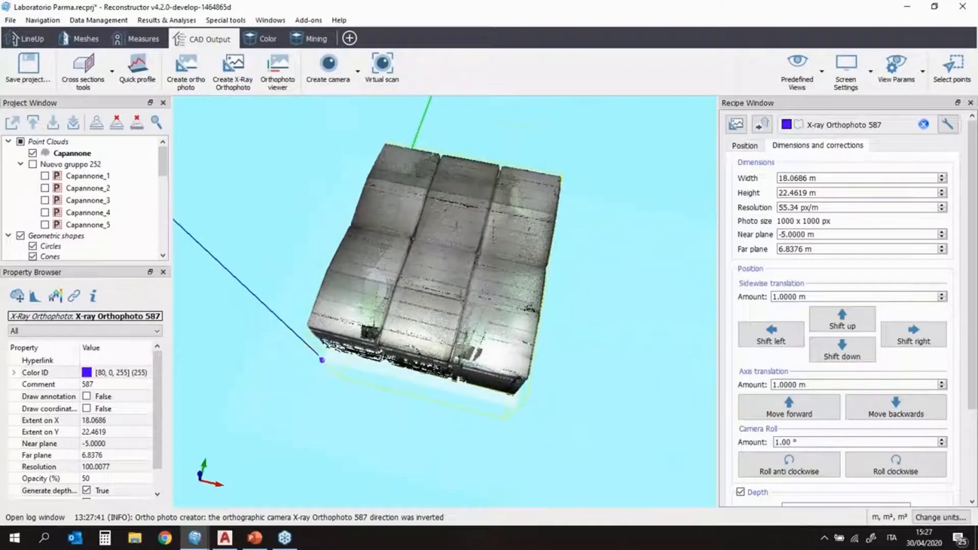
pyautogui.moveTo(529, 255); pyautogui.dragTo(504, 213)
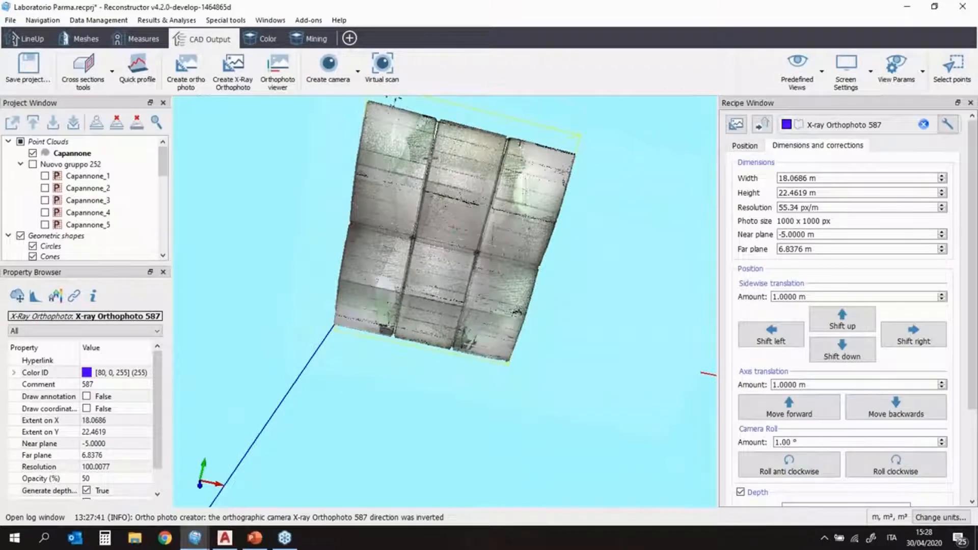
pyautogui.moveTo(431, 183); pyautogui.dragTo(422, 251, button='middle')
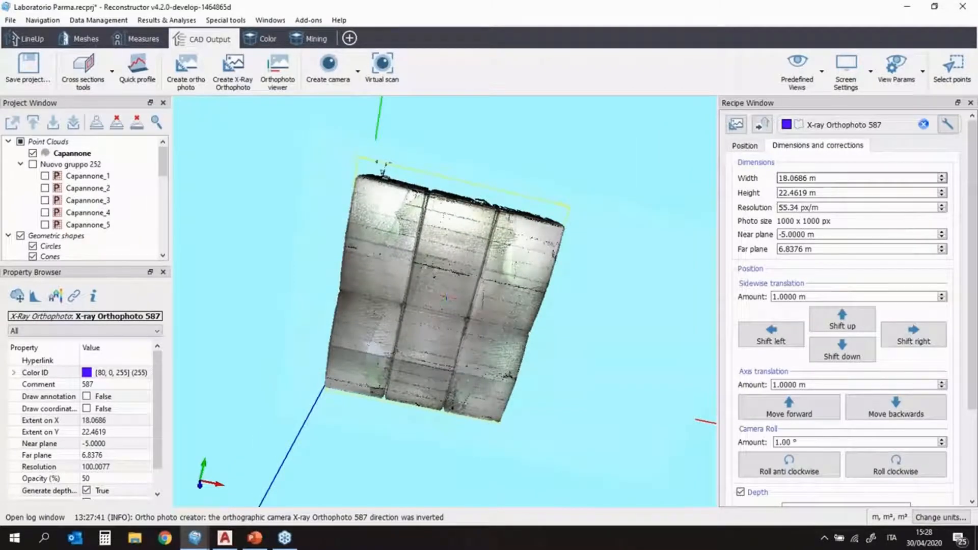
pyautogui.scroll(3, 858, 178)
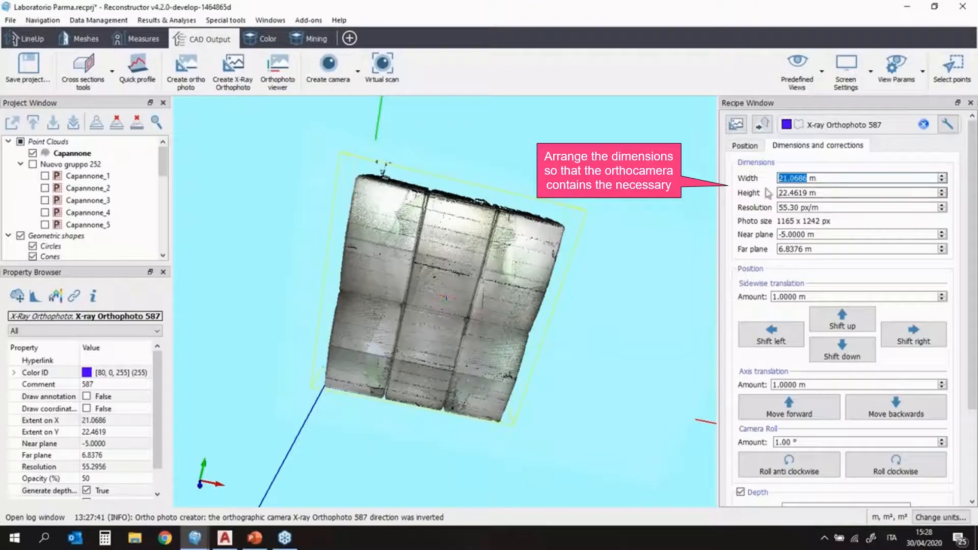
pyautogui.click(815, 193)
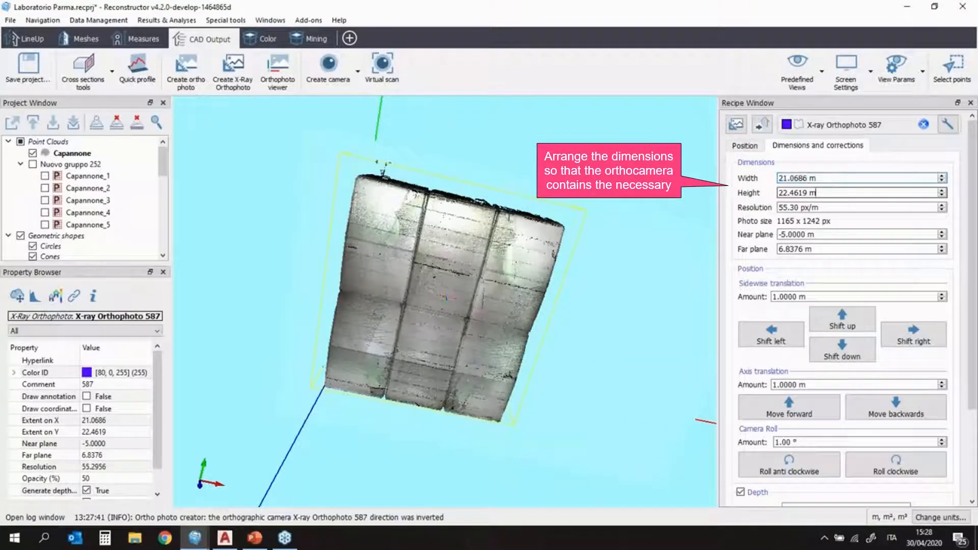
pyautogui.scroll(2, 815, 192)
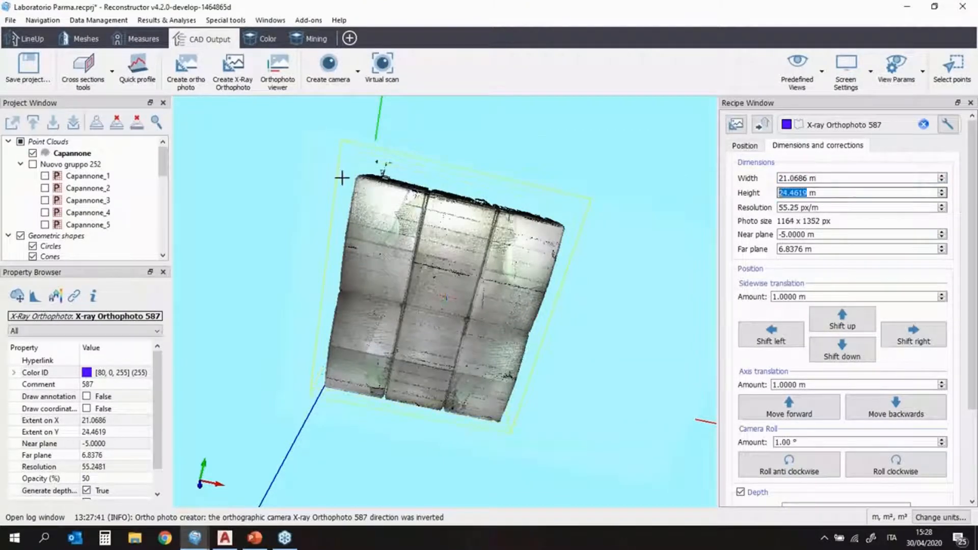
# Shift the orthocamera up by 1 m and preview the X-ray orthophoto
pyautogui.moveTo(339, 175); pyautogui.dragTo(502, 347)
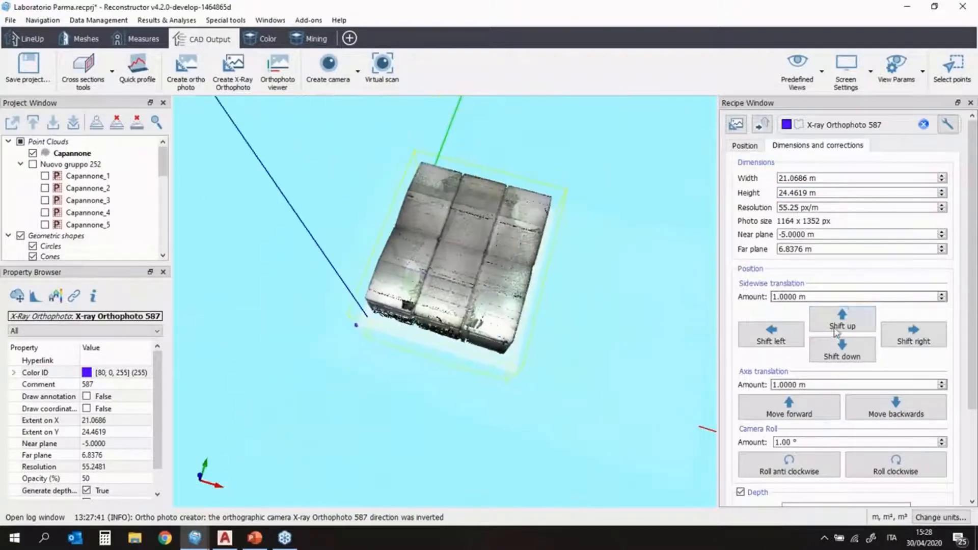
pyautogui.click(856, 324)
pyautogui.moveTo(520, 382); pyautogui.dragTo(558, 352)
pyautogui.scroll(-3, 875, 460)
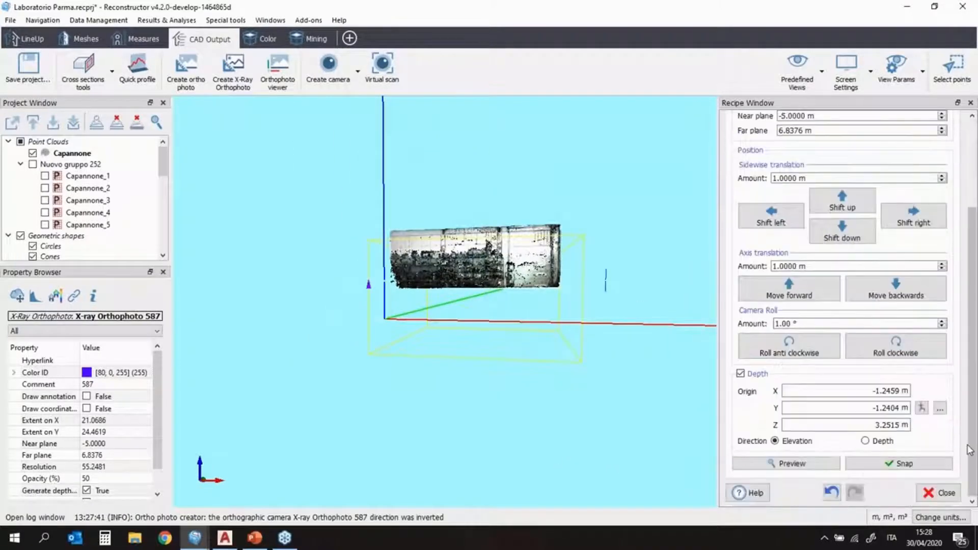
pyautogui.click(804, 465)
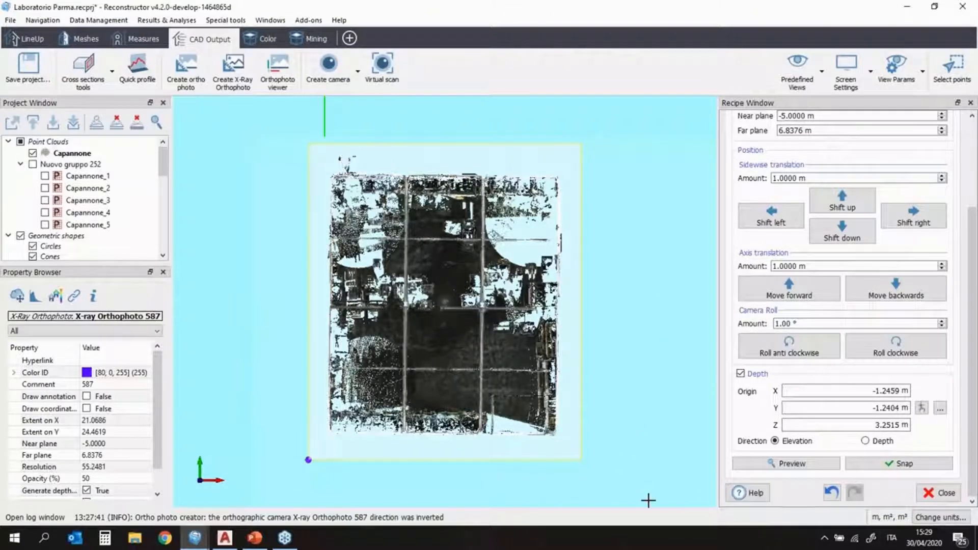
# Generate the X-ray orthophoto from a custom selection of only Capannone with Logarithmic Transform contrast, and open it in a maximized Orthophoto Viewer
pyautogui.click(906, 466)
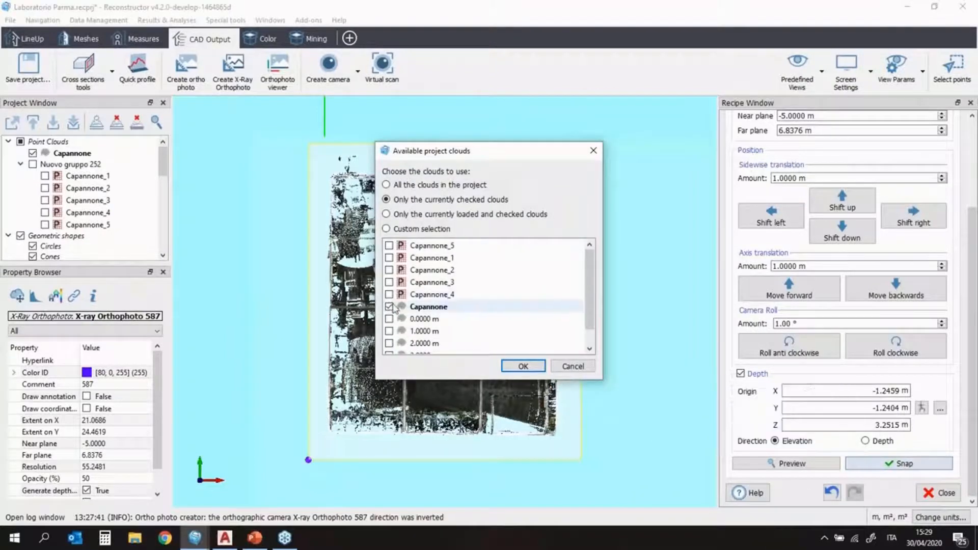
pyautogui.click(387, 229)
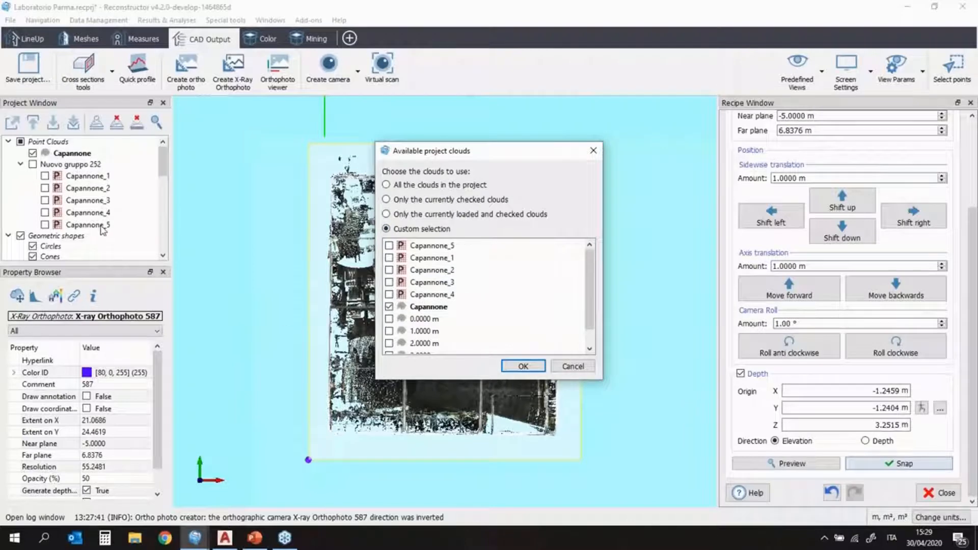
pyautogui.click(523, 367)
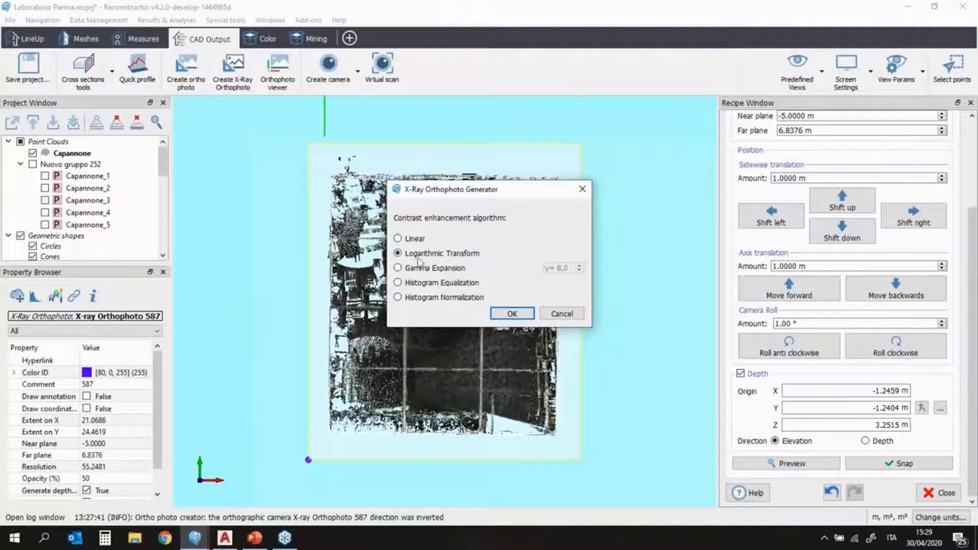
pyautogui.click(512, 308)
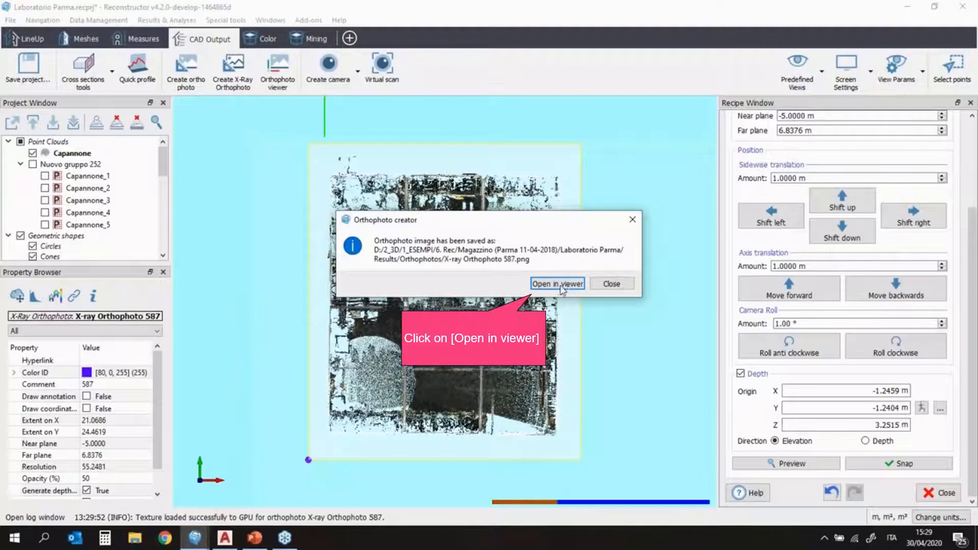
pyautogui.click(558, 284)
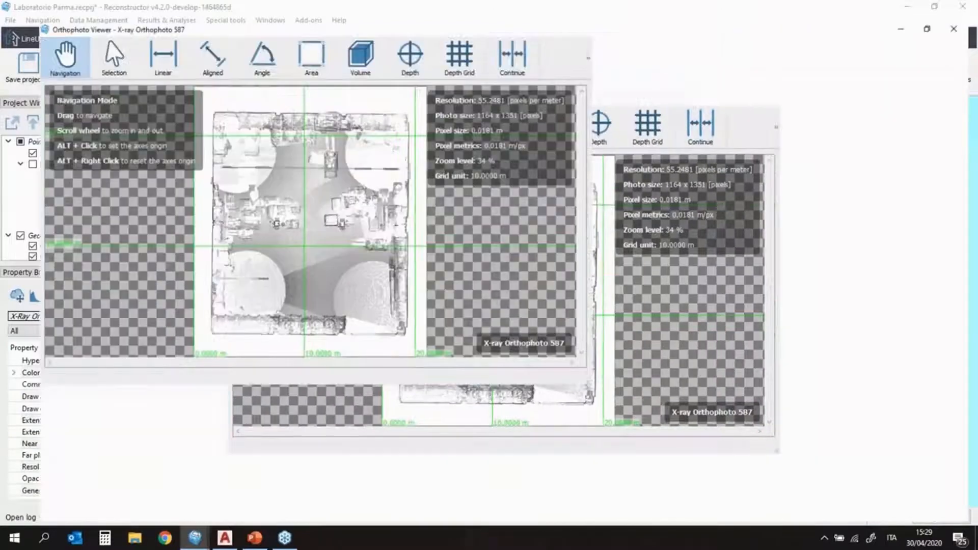
pyautogui.click(738, 77)
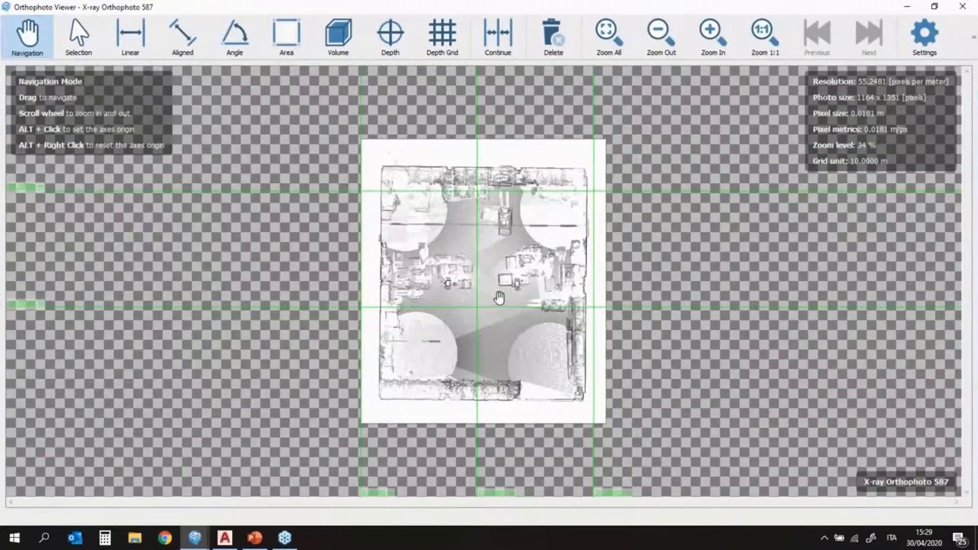
# Place a depth measurement on the grey floor area between the two upper scan circles, above the horizontal beam
pyautogui.scroll(3, 514, 304)
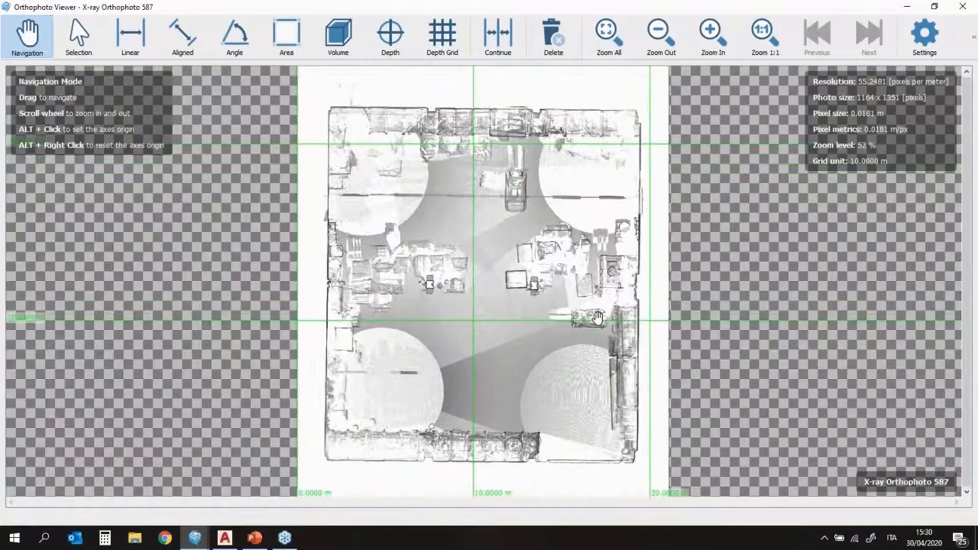
pyautogui.scroll(1, 597, 318)
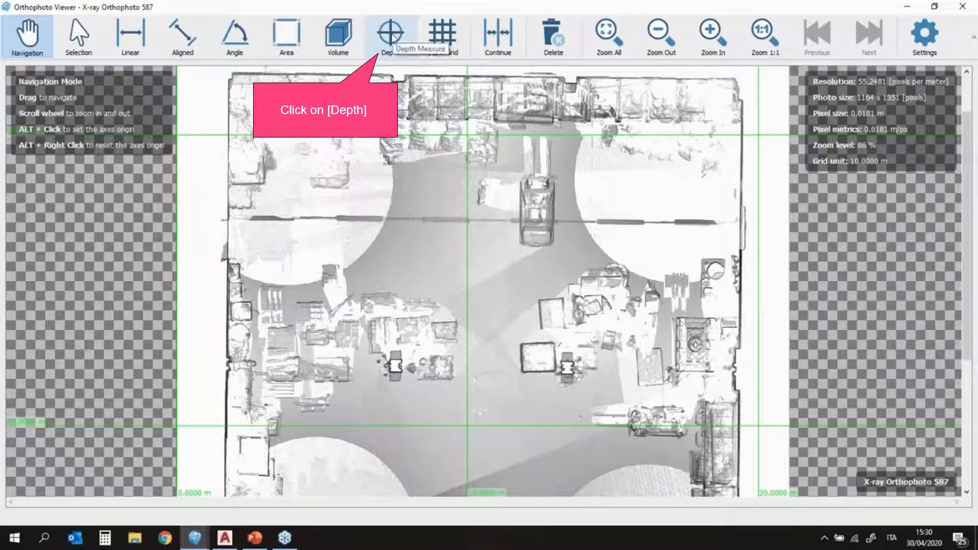
pyautogui.click(392, 39)
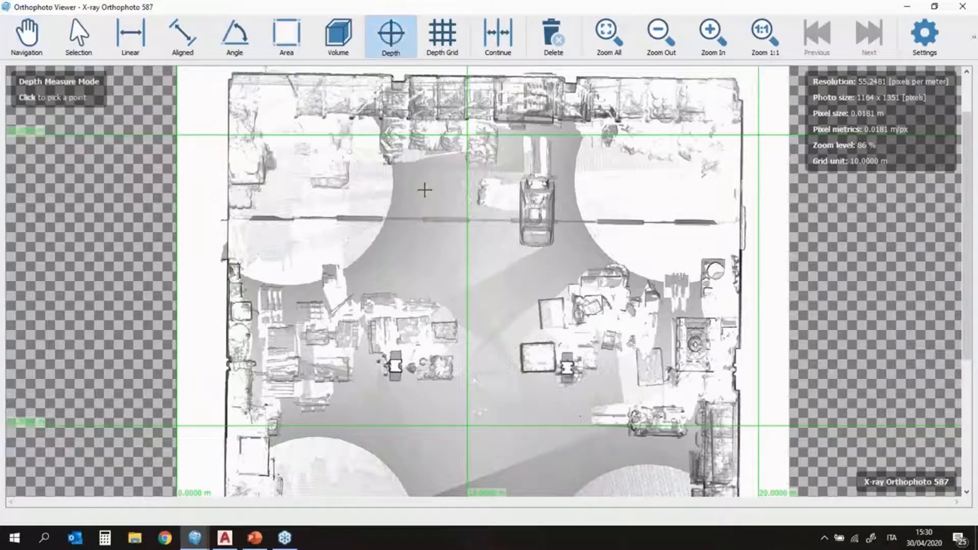
pyautogui.scroll(7, 423, 194)
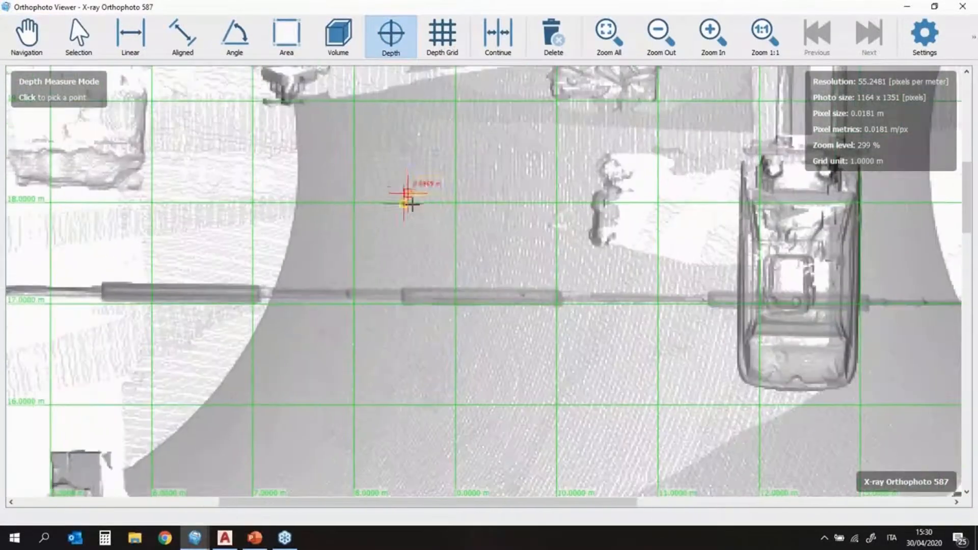
# Set the orthophoto's dimension text size to 0.55 m, apply it and close the settings
pyautogui.click(925, 35)
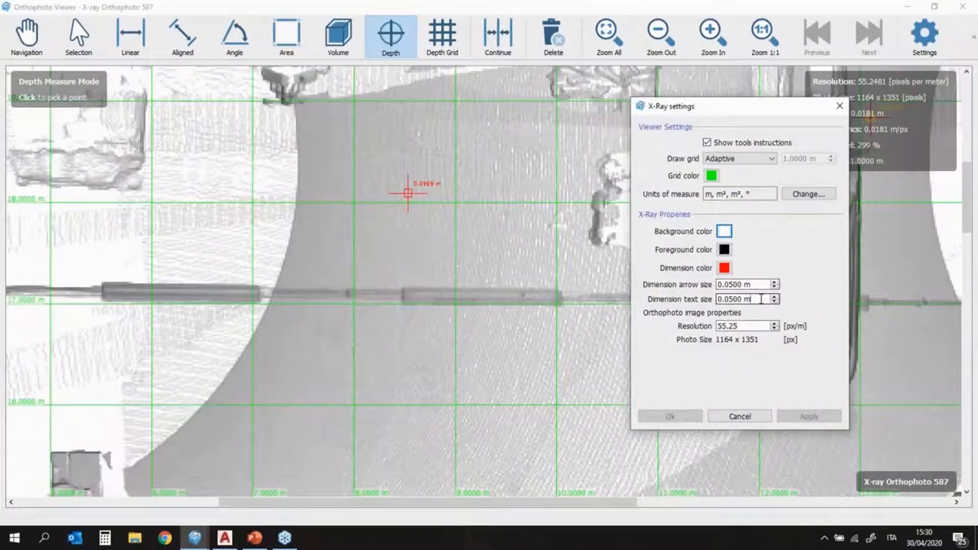
pyautogui.scroll(5, 763, 300)
pyautogui.click(809, 417)
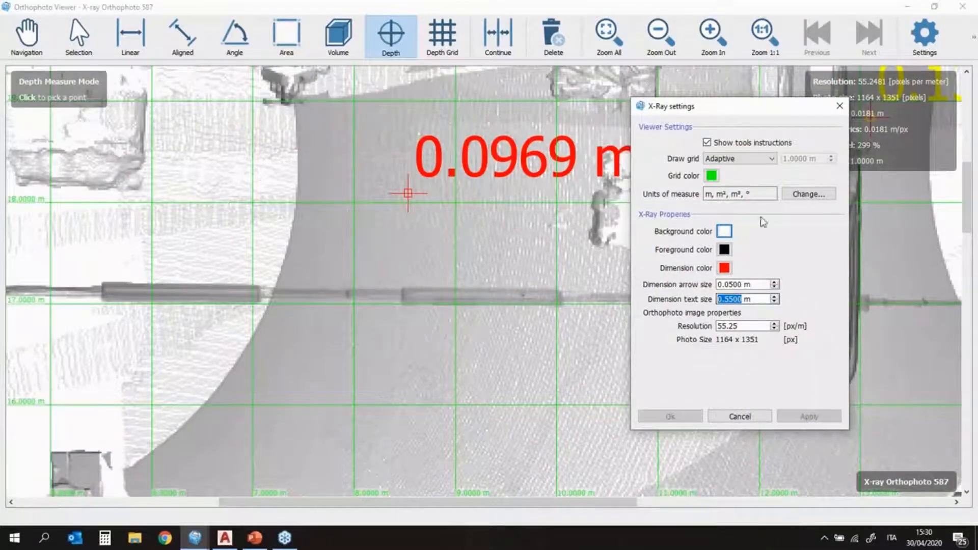
pyautogui.click(840, 106)
pyautogui.scroll(-6, 614, 224)
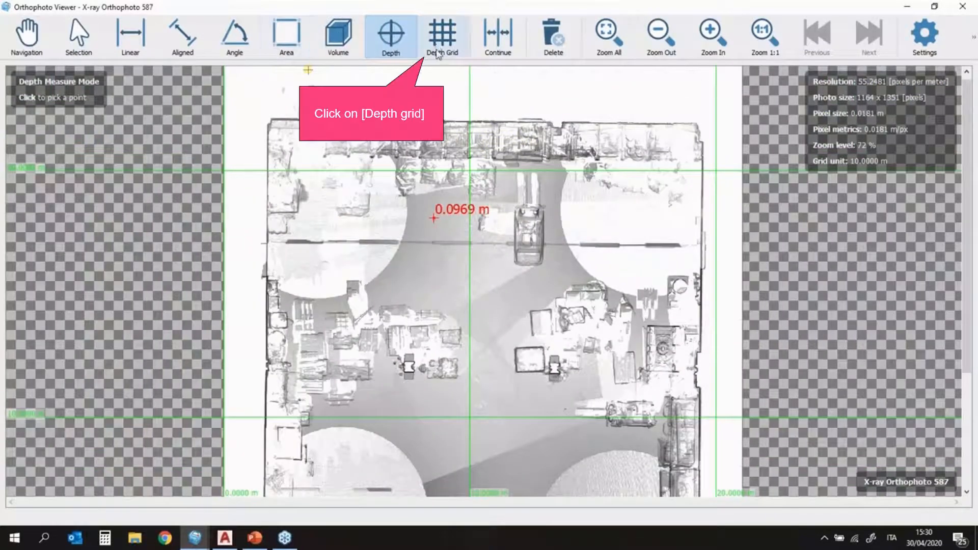
# Place a depth grid over the floor plan with 5 m spacing, lowest point sampling and a 0.25 m sampling radius
pyautogui.click(440, 51)
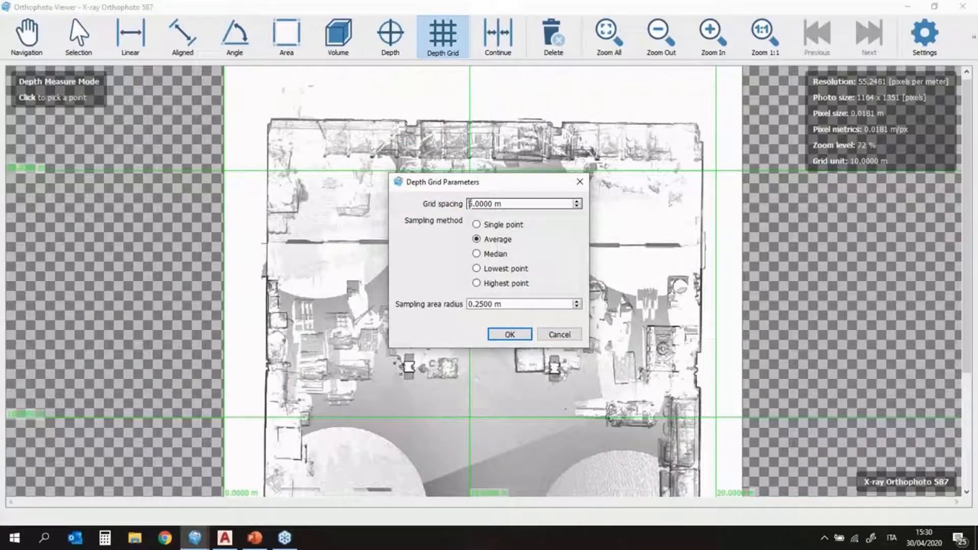
pyautogui.moveTo(511, 184); pyautogui.dragTo(647, 177)
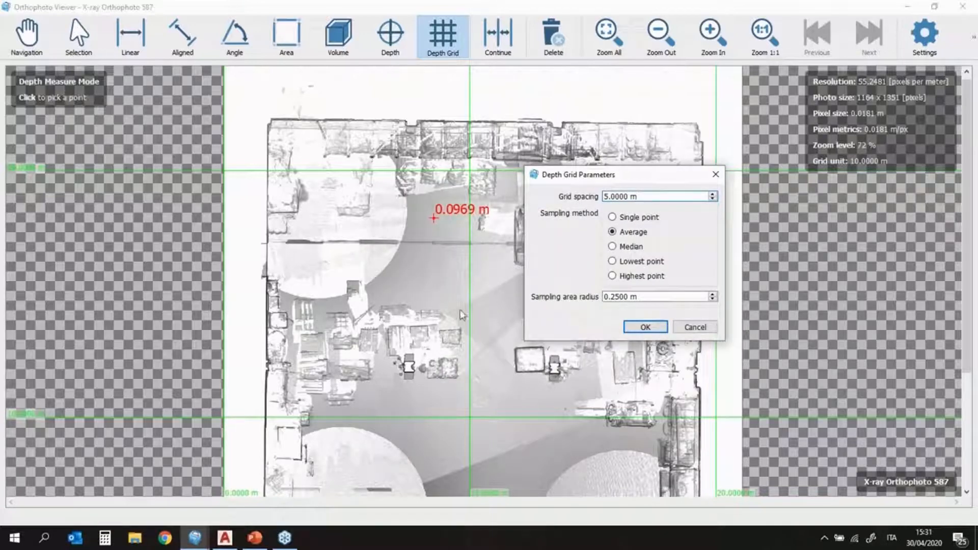
pyautogui.click(655, 263)
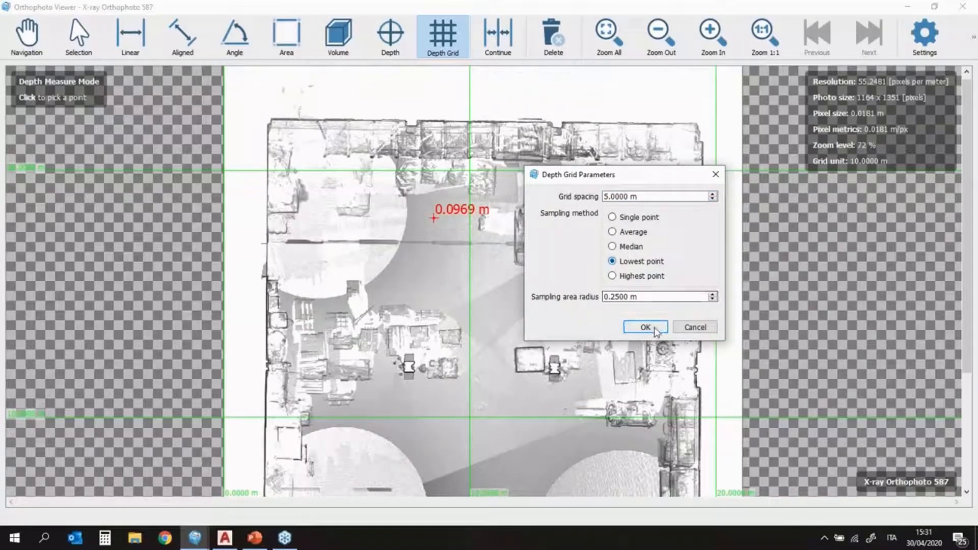
pyautogui.click(645, 327)
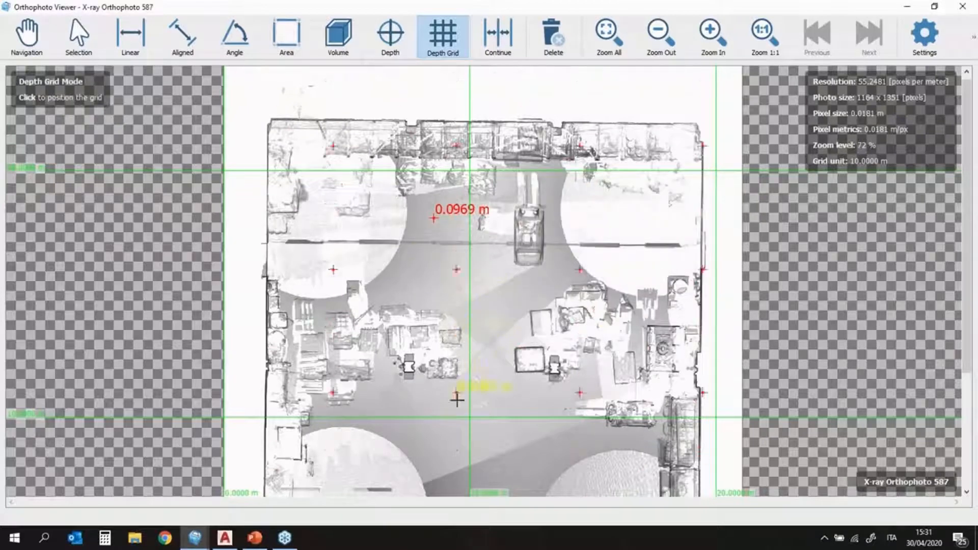
pyautogui.click(415, 382)
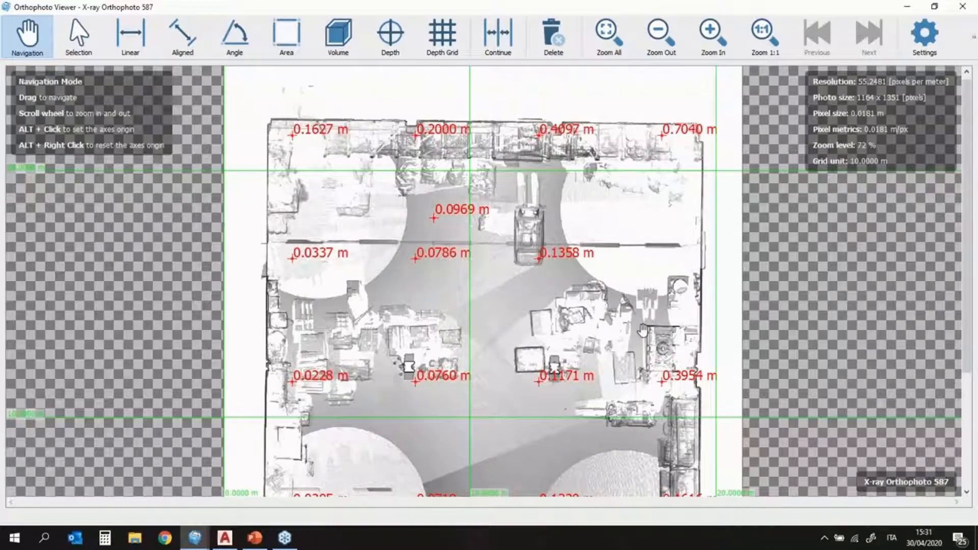
pyautogui.scroll(-2, 643, 331)
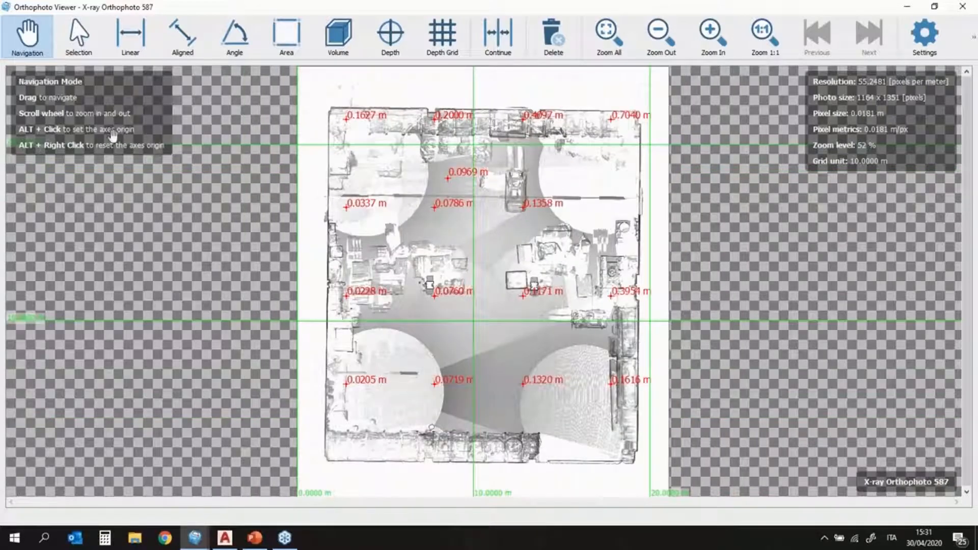
# Export the orthophoto as an AutoCad script with only the option to create a new layer containing the orthophoto enabled
pyautogui.click(974, 41)
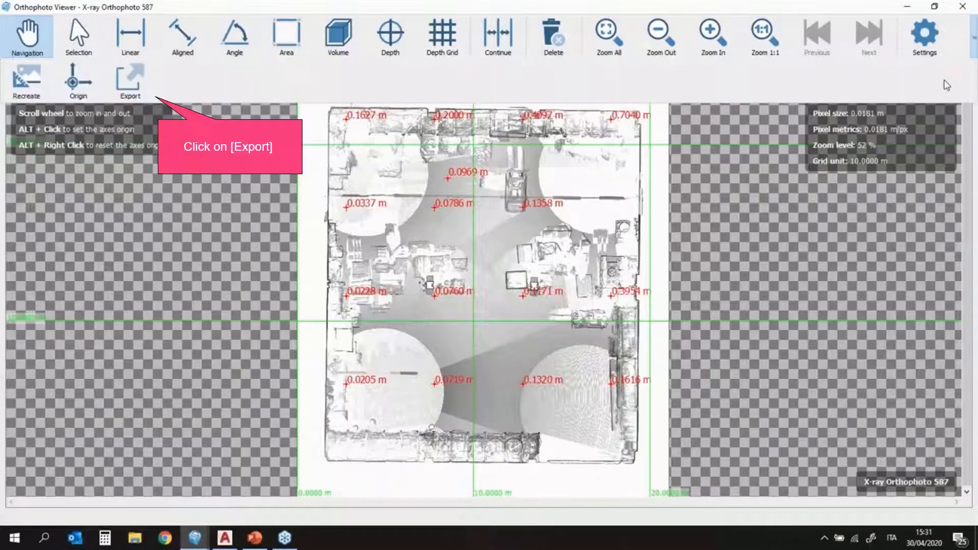
pyautogui.click(130, 79)
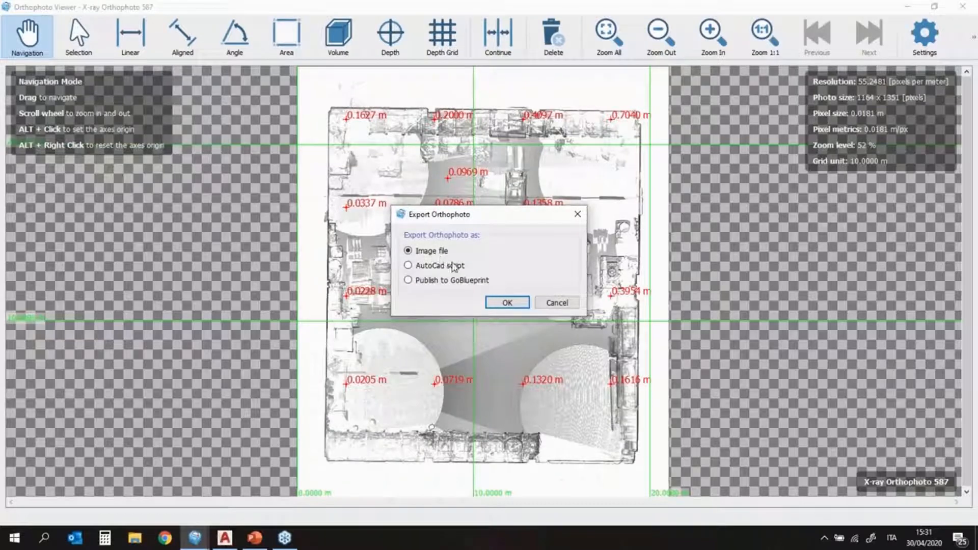
pyautogui.click(409, 266)
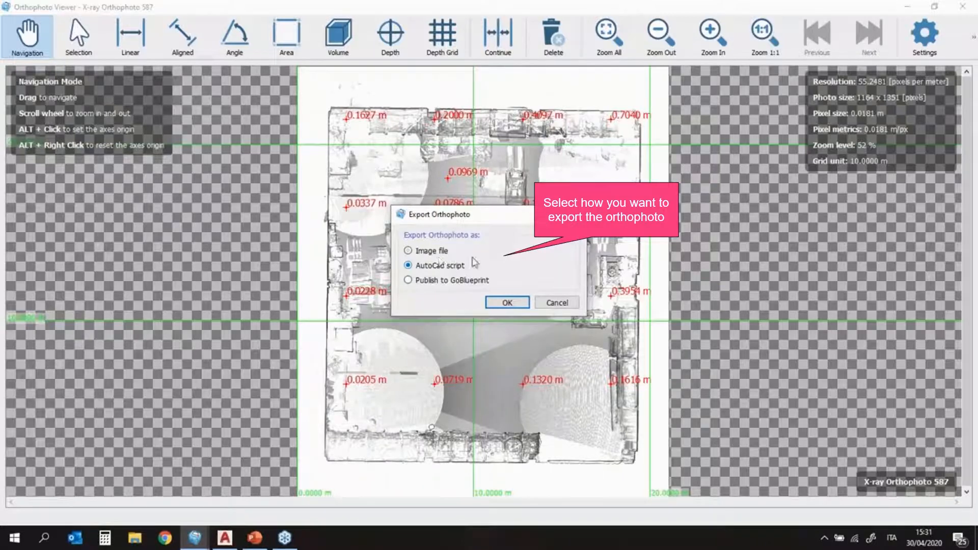
pyautogui.click(512, 305)
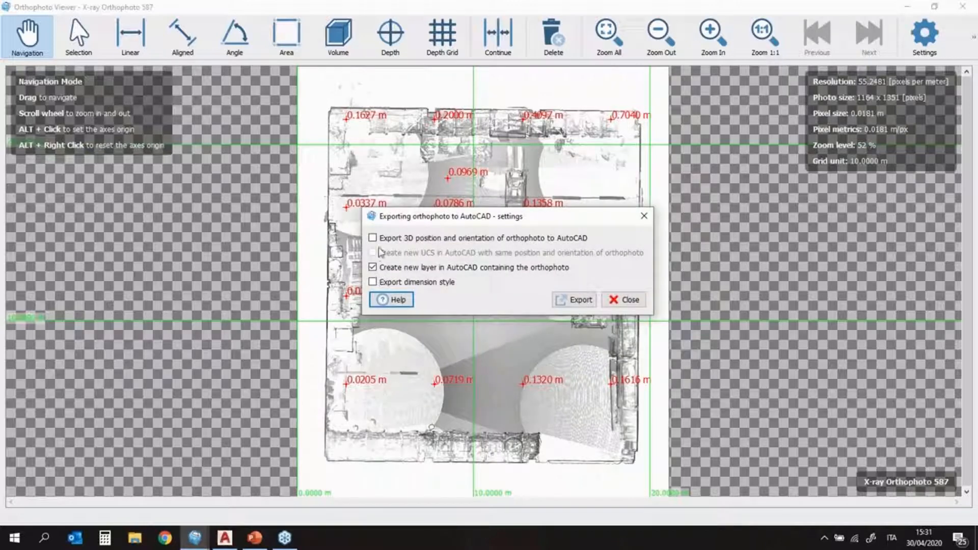
pyautogui.click(581, 300)
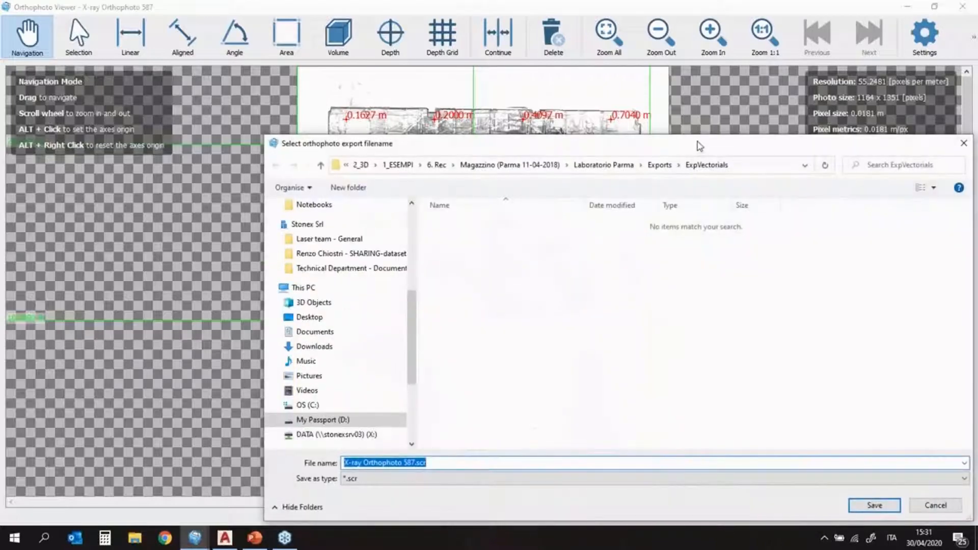
# Save the script as X-ray Orthophoto.scr in the ExpVectorials folder and close the Orthophoto Viewer
pyautogui.moveTo(700, 146); pyautogui.dragTo(581, 92)
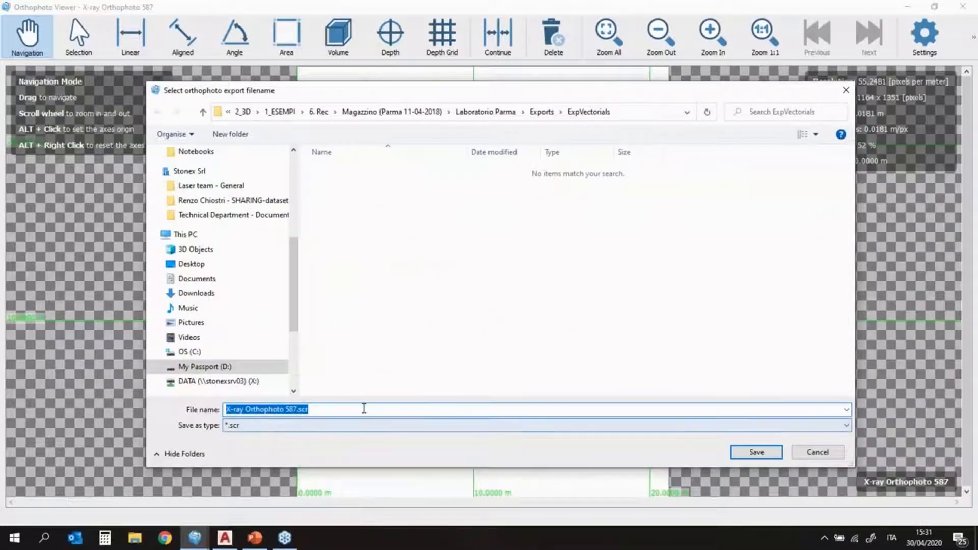
pyautogui.click(286, 411)
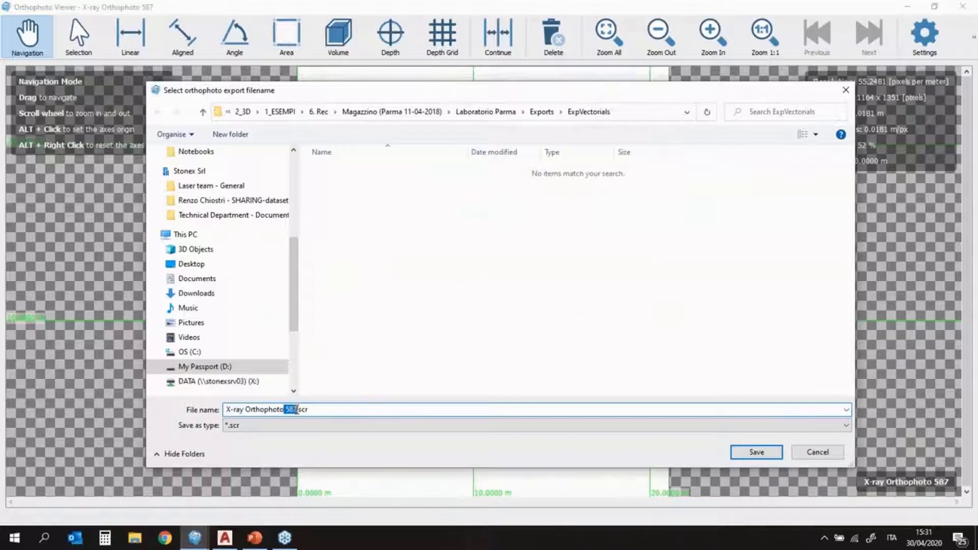
pyautogui.press('BackSpace')
pyautogui.click(747, 451)
pyautogui.click(962, 6)
# Open the folder containing the Capannone point cloud and browse to the project's Exports > ExpVectorials folder
pyautogui.rightClick(79, 154)
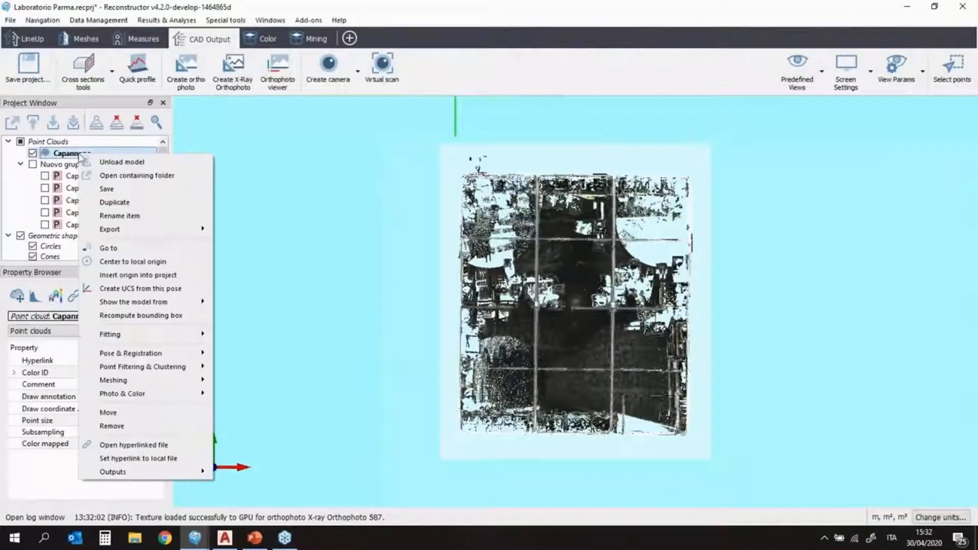
pyautogui.click(111, 176)
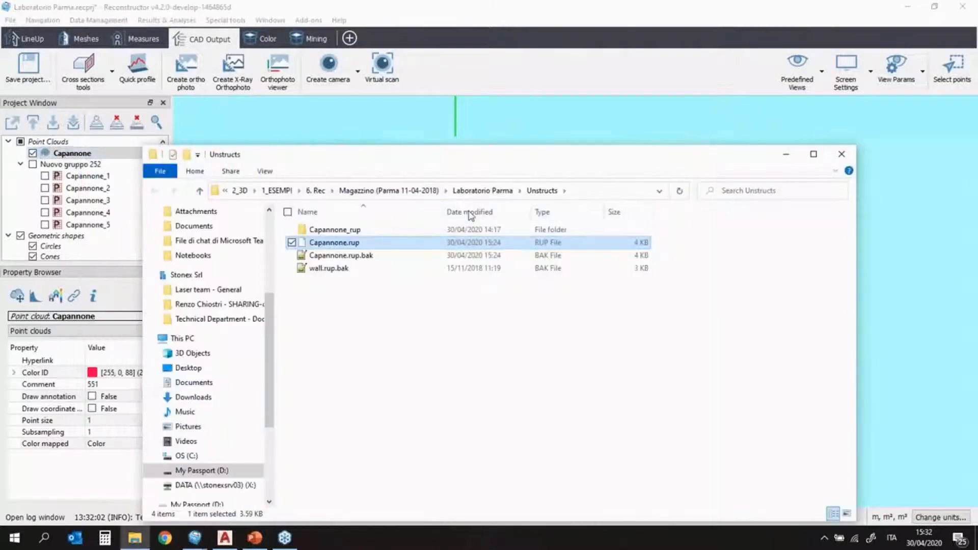
pyautogui.click(473, 190)
pyautogui.moveTo(457, 153); pyautogui.dragTo(442, 66)
pyautogui.click(345, 146)
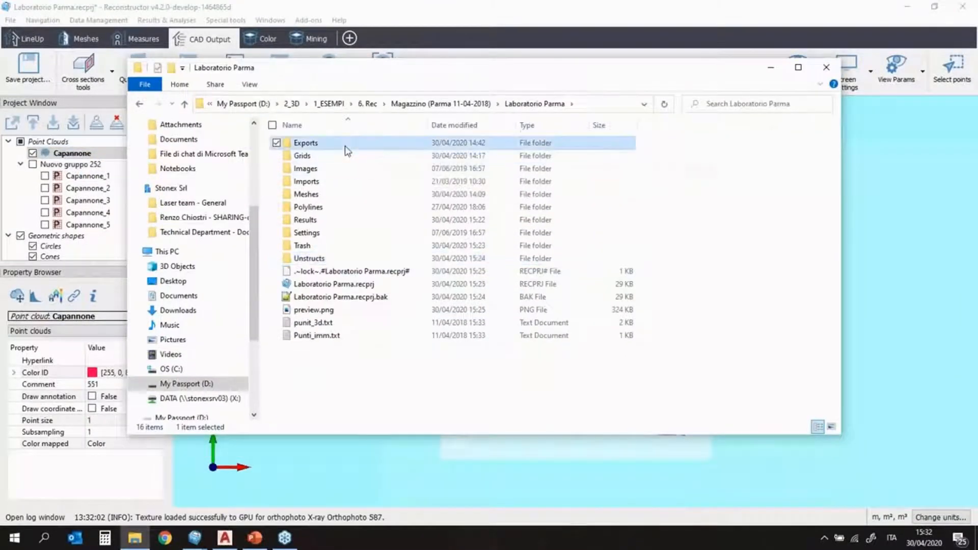
pyautogui.doubleClick(341, 149)
pyautogui.doubleClick(342, 145)
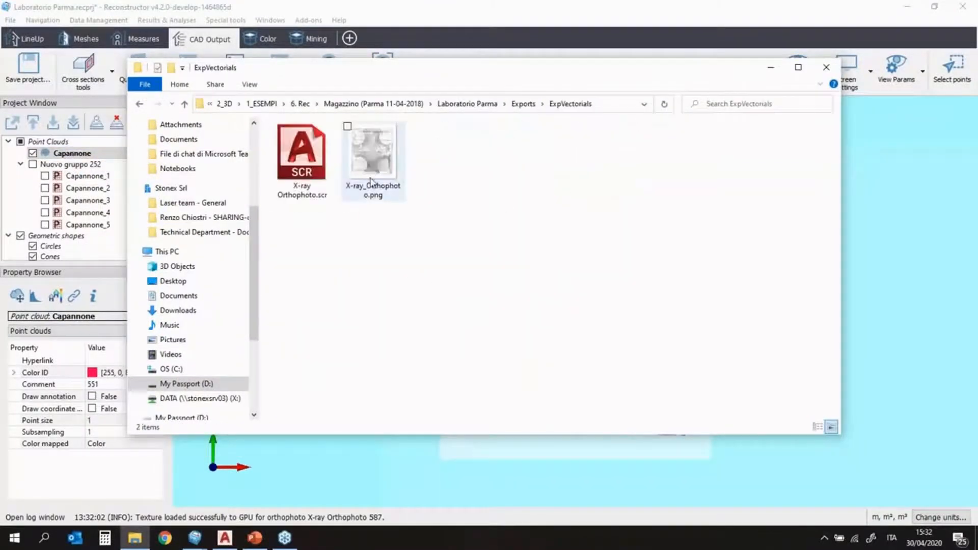
# Switch to AutoCAD and run X-ray Orthophoto.scr from the ExpVectorials folder in the open drawing
pyautogui.click(224, 538)
pyautogui.click(134, 538)
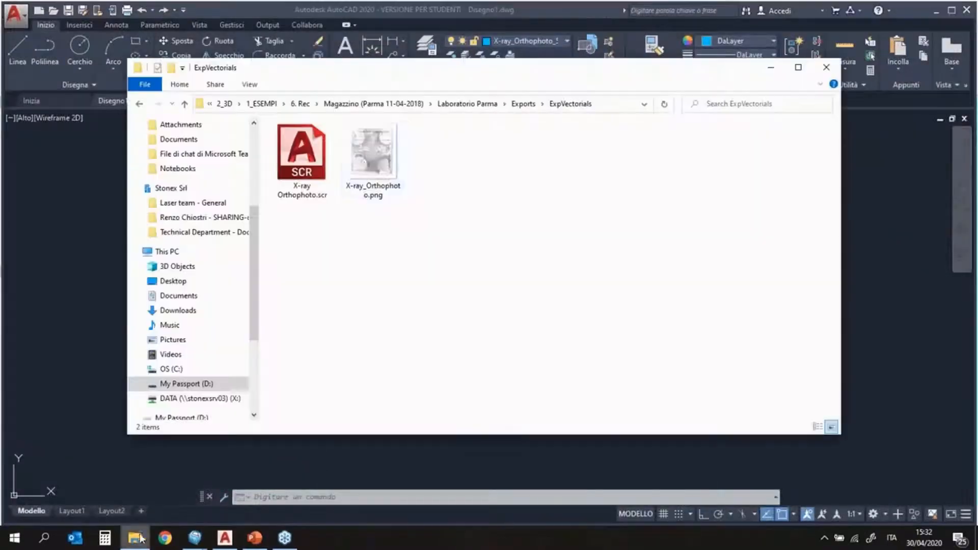
pyautogui.moveTo(381, 68); pyautogui.dragTo(706, 74)
pyautogui.moveTo(709, 179); pyautogui.dragTo(326, 306)
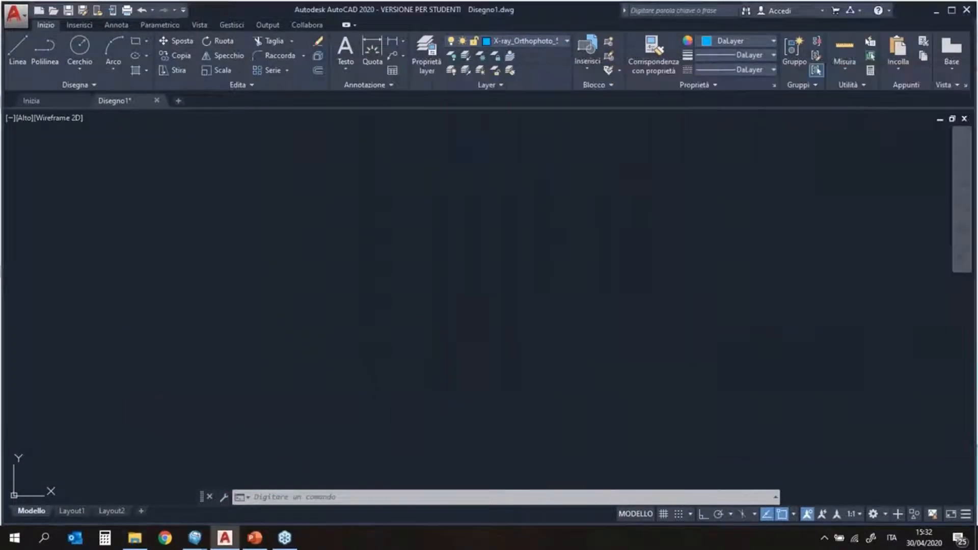
# Insert the orthophoto image in the empty drawing area with scale factor 1 and rotation angle 0
pyautogui.click(309, 360)
pyautogui.press('Return')
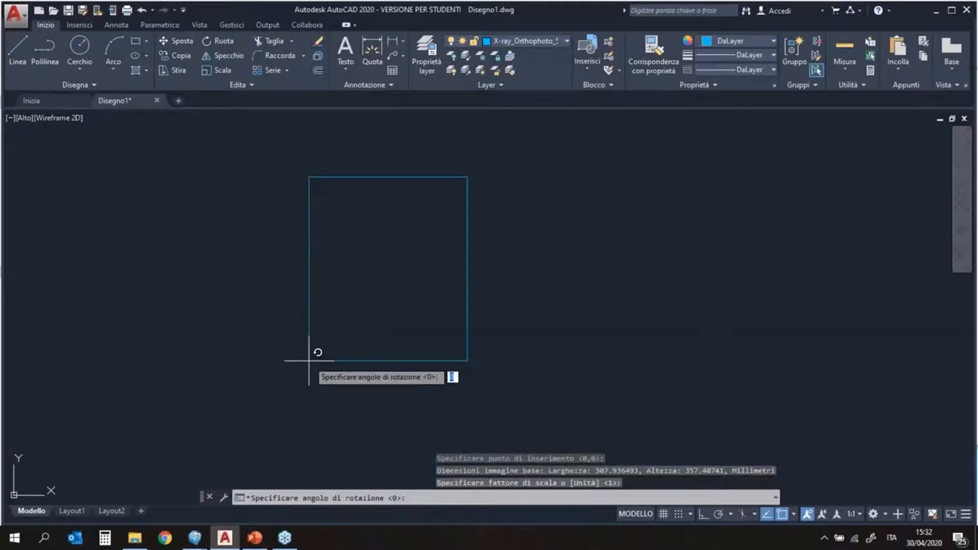
pyautogui.press('Return')
pyautogui.scroll(3, 383, 320)
pyautogui.scroll(-2, 406, 312)
pyautogui.scroll(1, 596, 325)
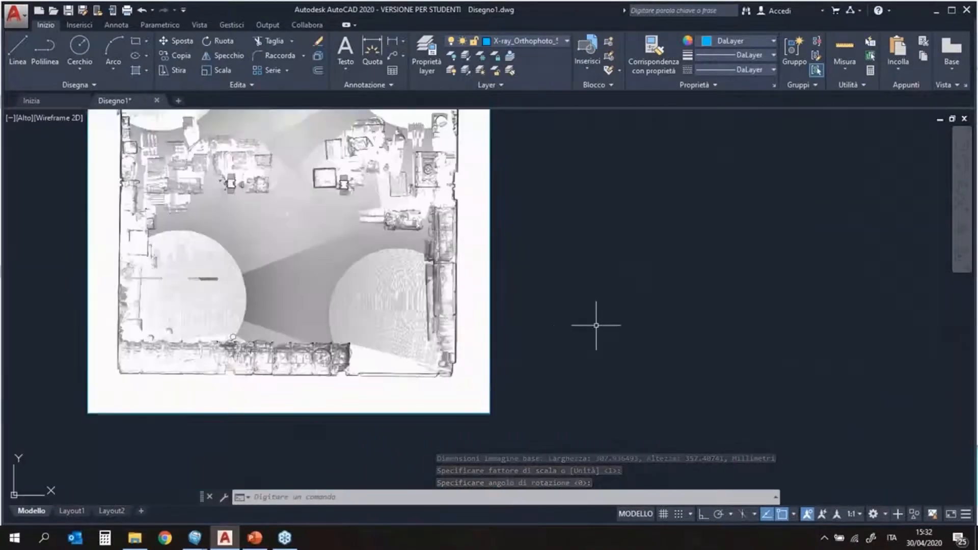
pyautogui.scroll(-1, 597, 325)
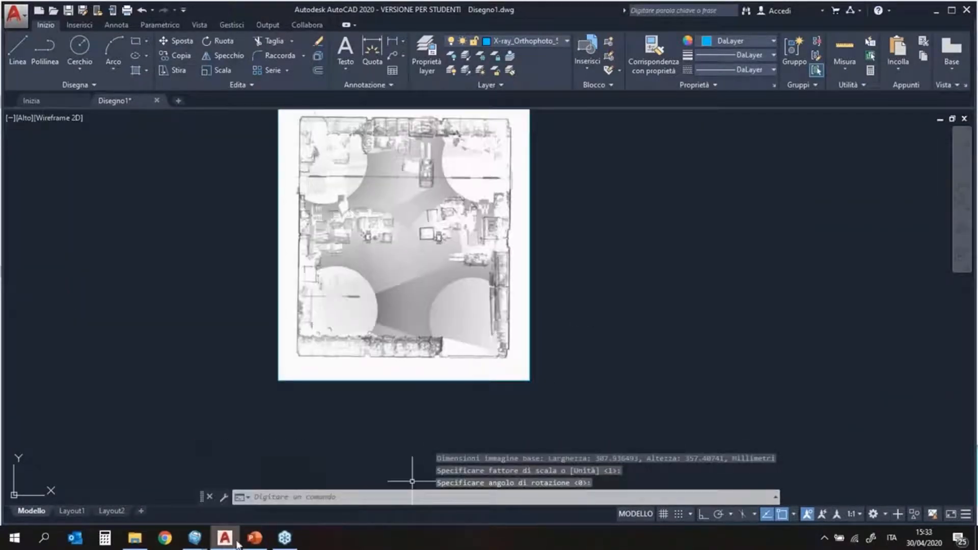
# Switch back to Reconstructor and convert the X-ray orthophoto's 5 m depth grid to a point cloud
pyautogui.click(270, 491)
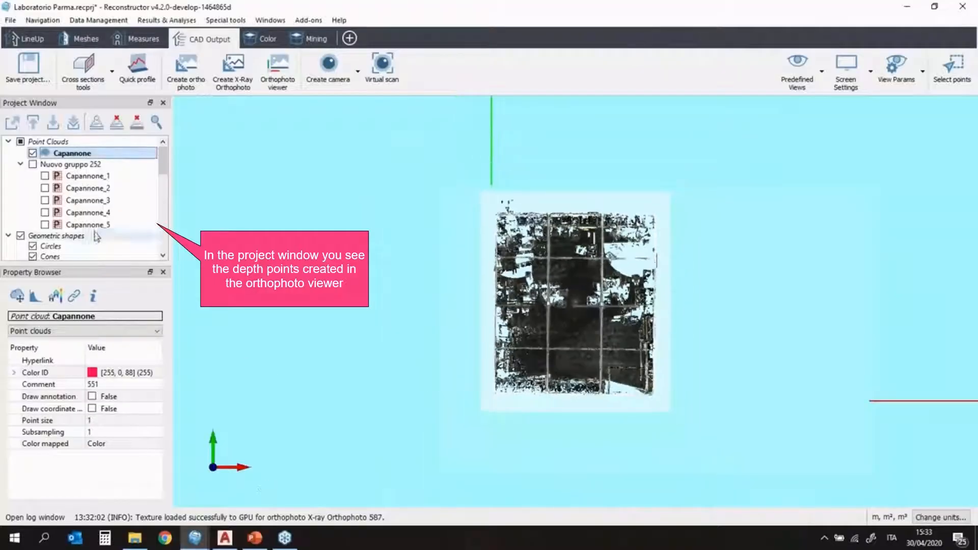
pyautogui.scroll(-1, 91, 237)
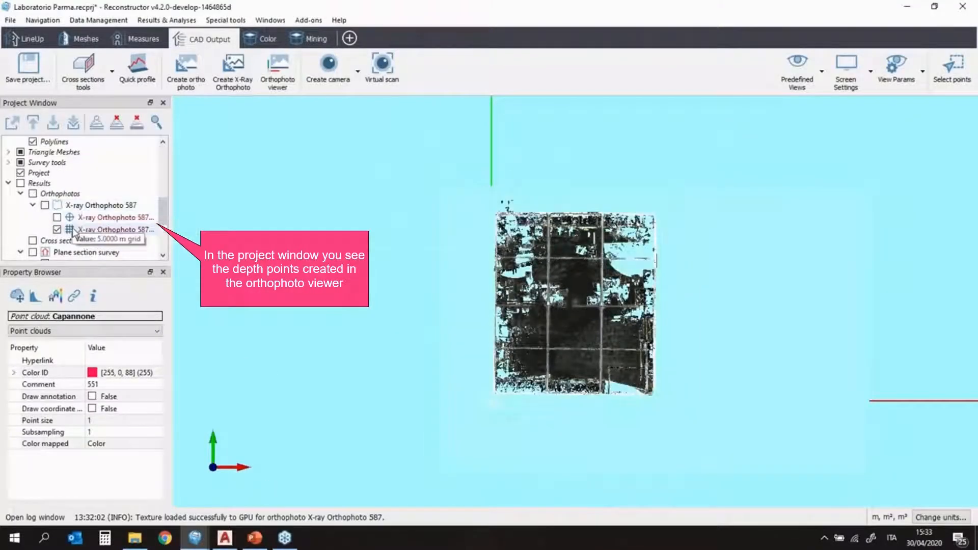
pyautogui.rightClick(76, 230)
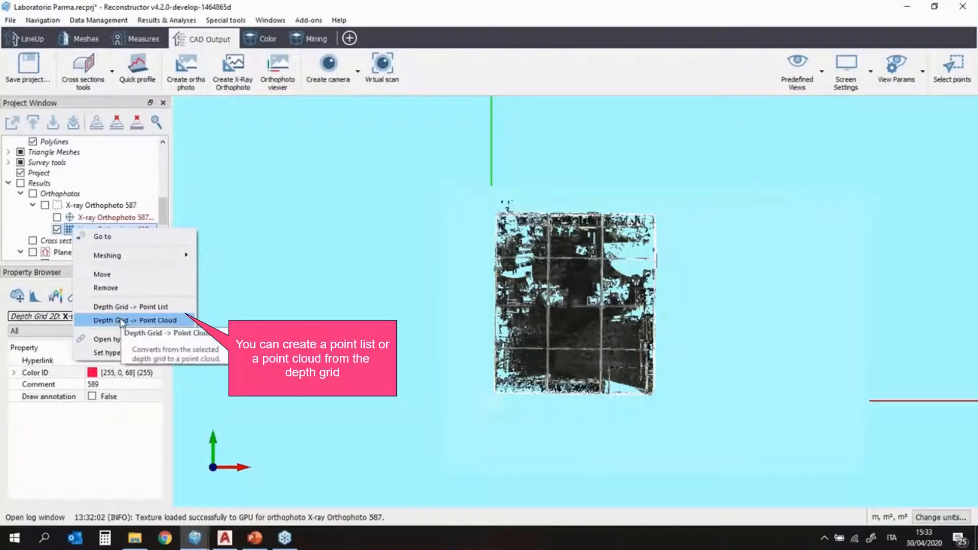
pyautogui.click(123, 322)
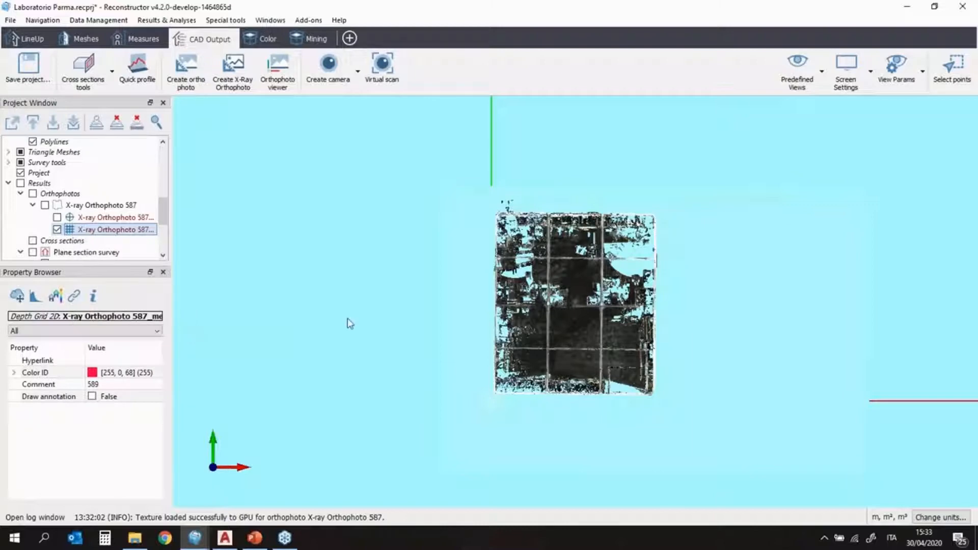
# Load the point cloud created from the depth grid, listed with the project's point clouds
pyautogui.scroll(6, 87, 197)
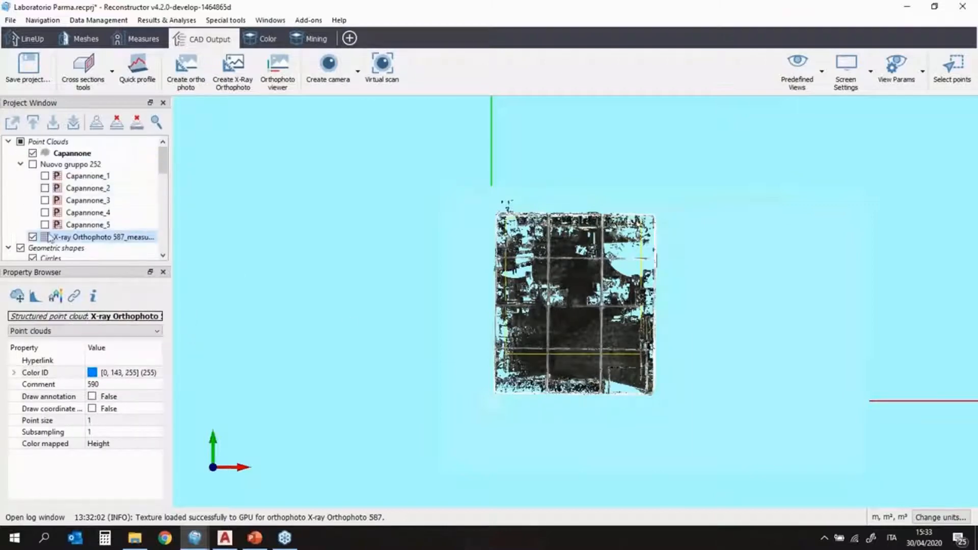
pyautogui.rightClick(63, 241)
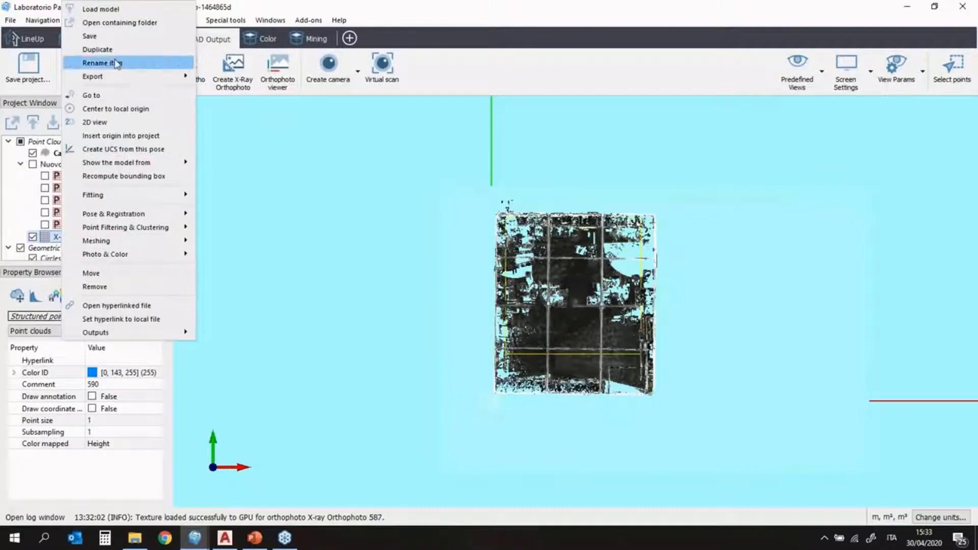
pyautogui.click(116, 9)
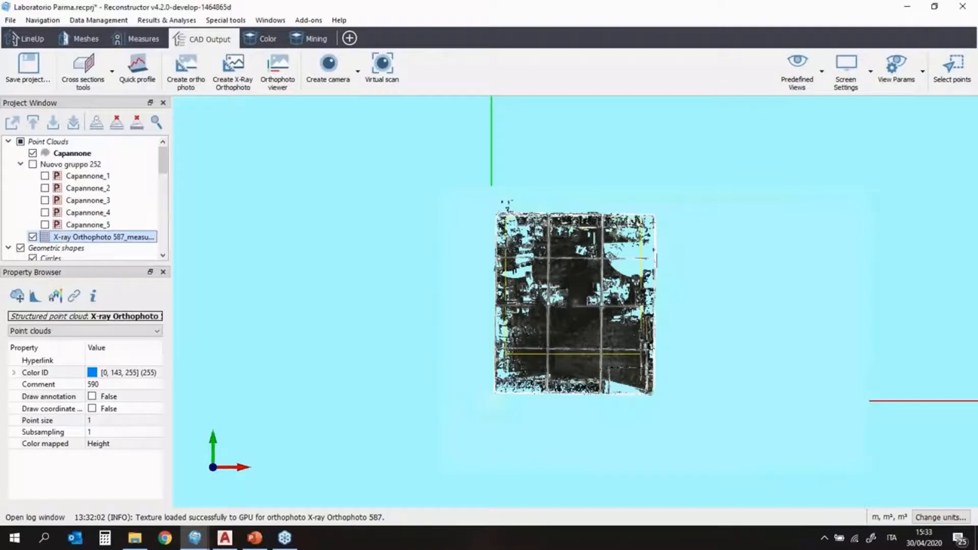
# Hide the Capannone point cloud and set the depth grid point cloud's point size to 8
pyautogui.click(33, 153)
pyautogui.scroll(3, 616, 341)
pyautogui.click(117, 423)
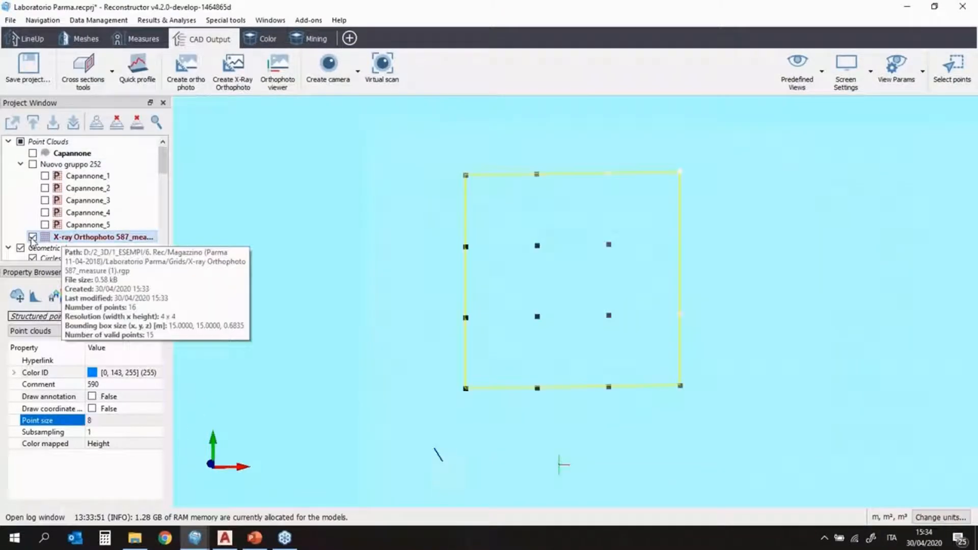